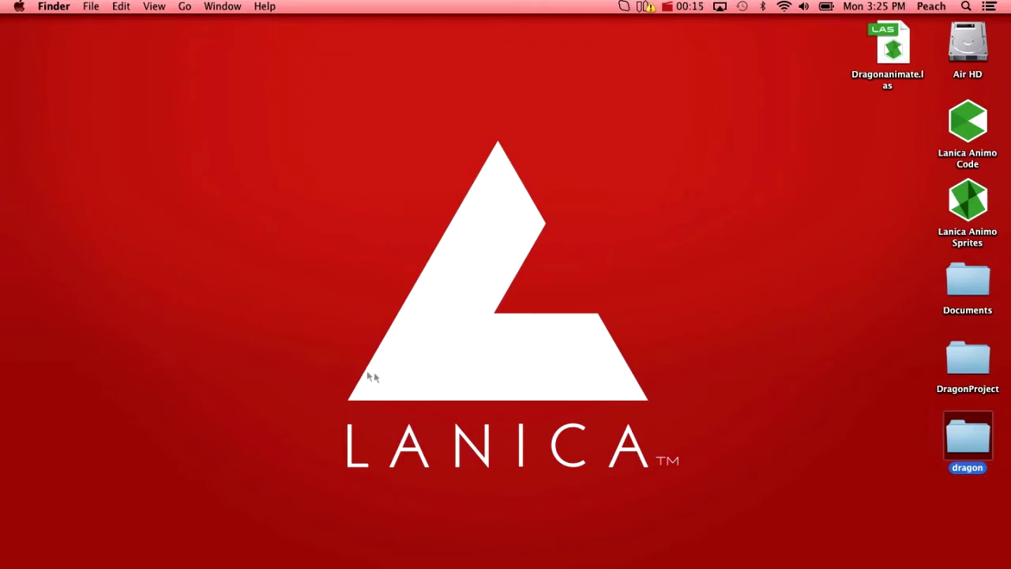
Launch Lanica Animo Sprites with Dragonanimate.las and show the Dragon sheet in the Sprite Sheets Editor
{"action": "left_click", "coordinate": [916, 251]}
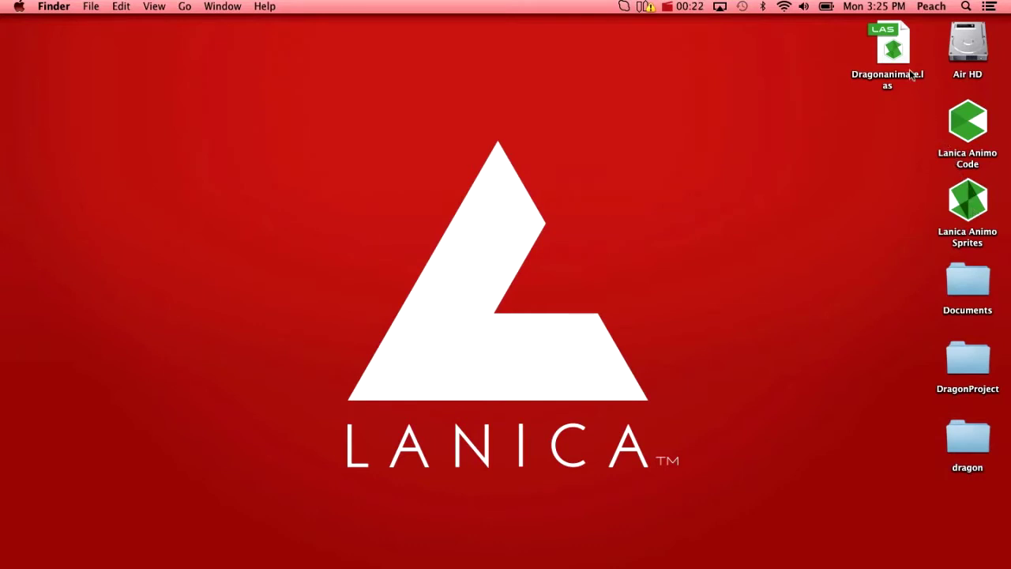
{"action": "double_click", "coordinate": [963, 207]}
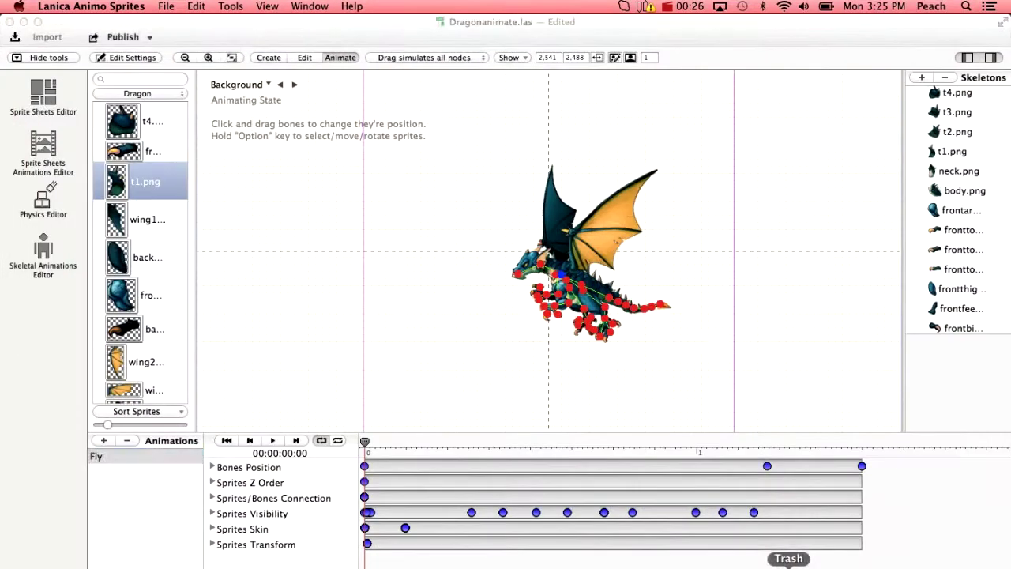
{"action": "left_click", "coordinate": [39, 93]}
{"action": "scroll", "coordinate": [162, 162], "scroll_direction": "up", "scroll_amount": 10}
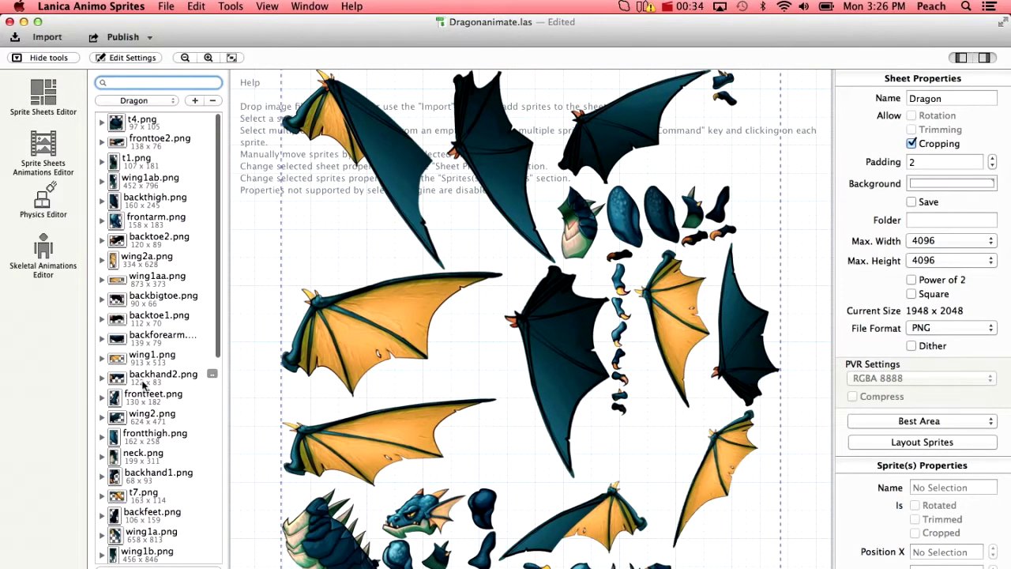
{"action": "scroll", "coordinate": [416, 298], "scroll_direction": "down", "scroll_amount": 1}
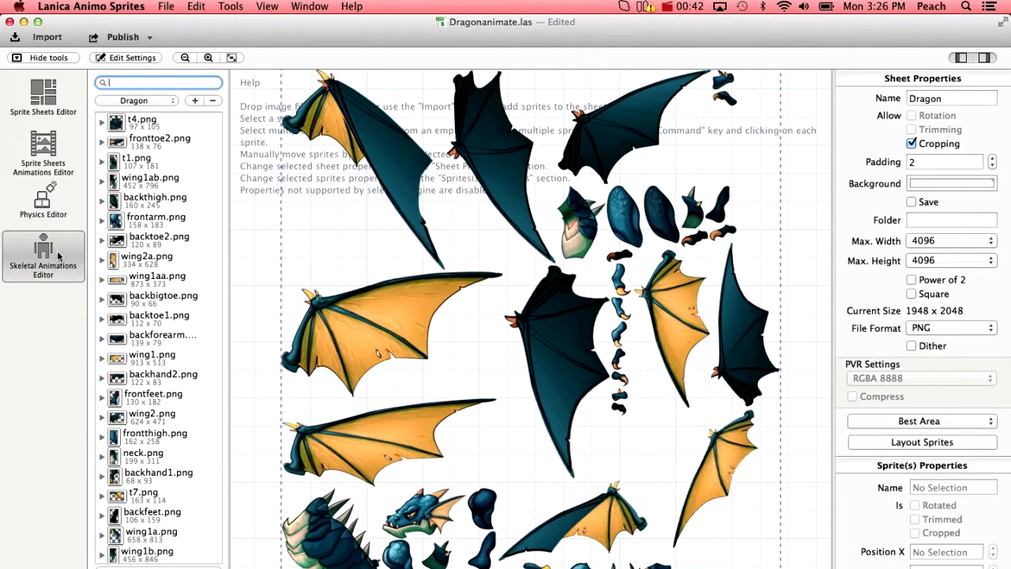
{"action": "left_click", "coordinate": [44, 251]}
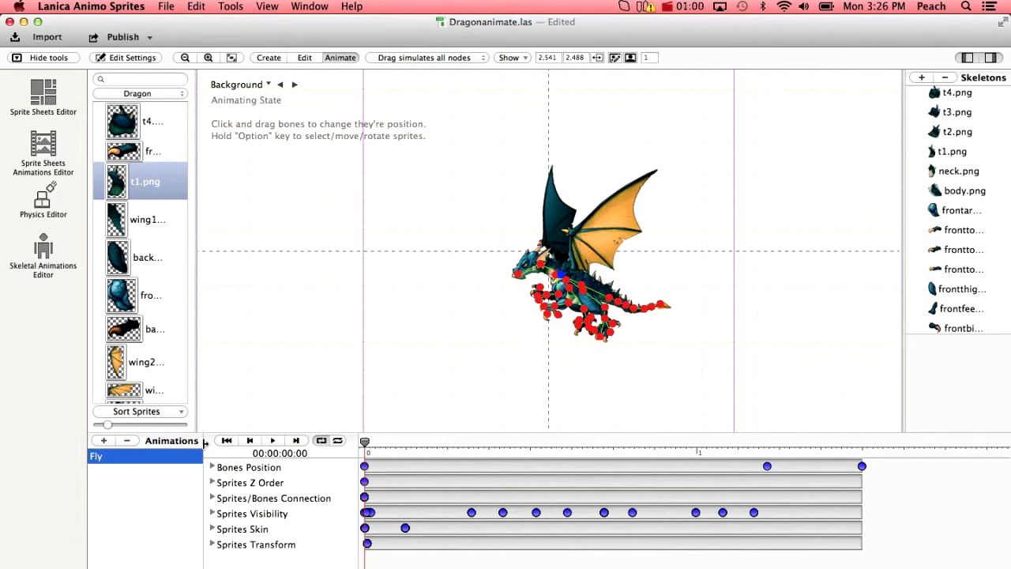
Scroll through the Fly animation's bone, sprite visibility, skin and transform tracks
{"action": "scroll", "coordinate": [150, 363], "scroll_direction": "down", "scroll_amount": 3}
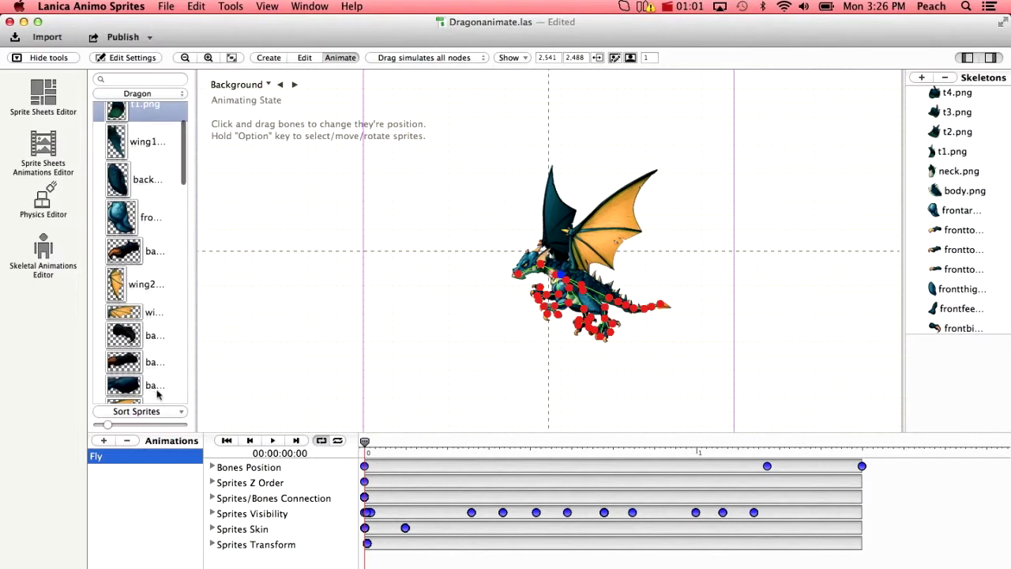
Play the Fly animation with bones hidden, pause it at 00:00:00:80, and begin publishing engine files
{"action": "left_click", "coordinate": [273, 440]}
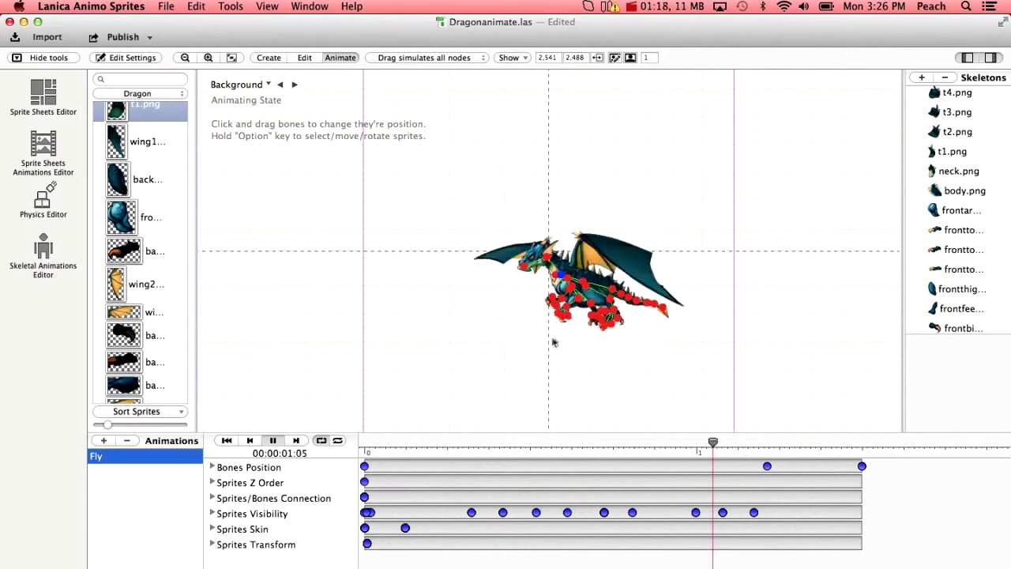
{"action": "left_click", "coordinate": [525, 58]}
{"action": "left_click", "coordinate": [528, 72]}
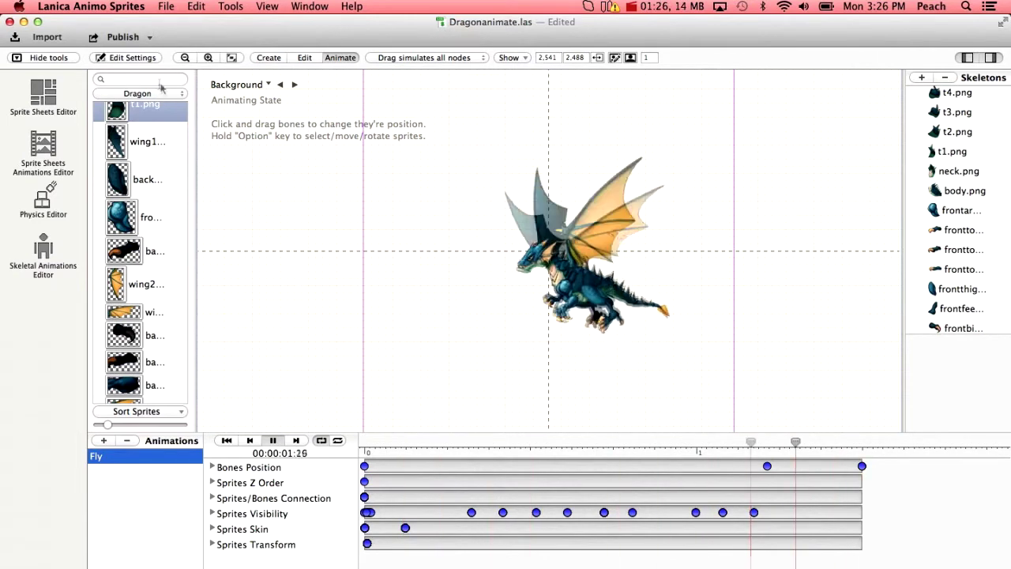
{"action": "left_click", "coordinate": [274, 442]}
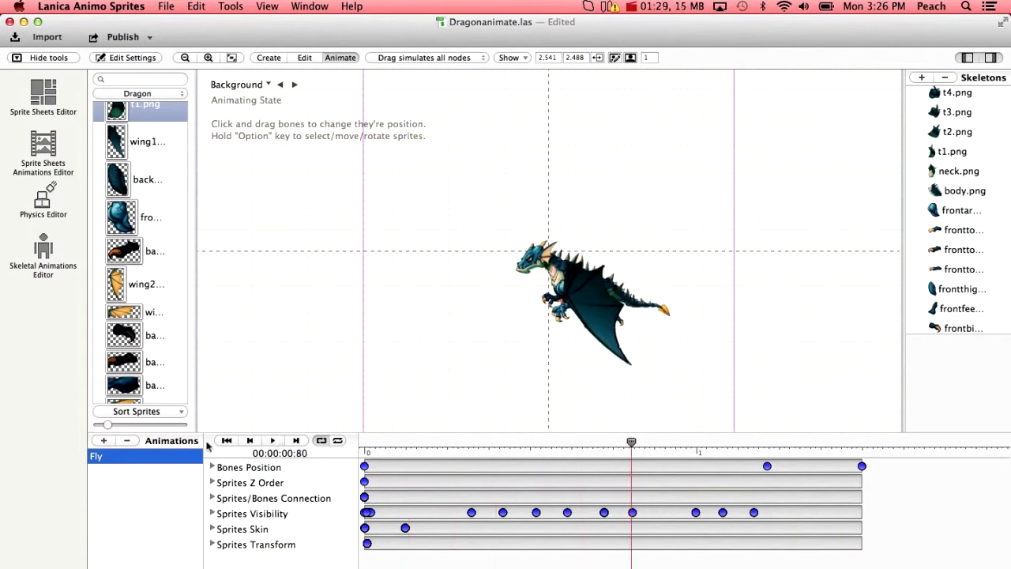
{"action": "left_click", "coordinate": [135, 38]}
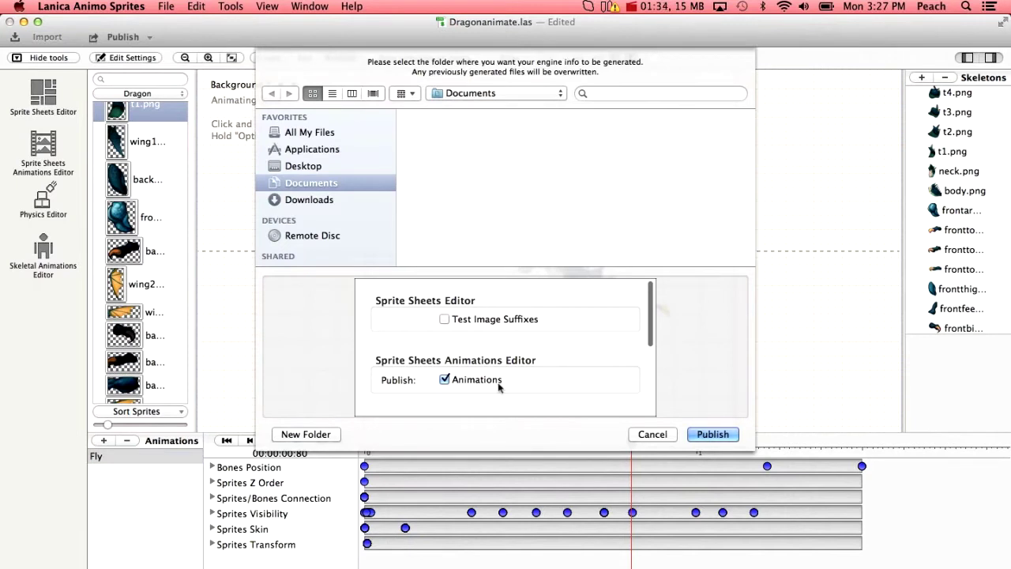
{"action": "scroll", "coordinate": [499, 387], "scroll_direction": "down", "scroll_amount": 2}
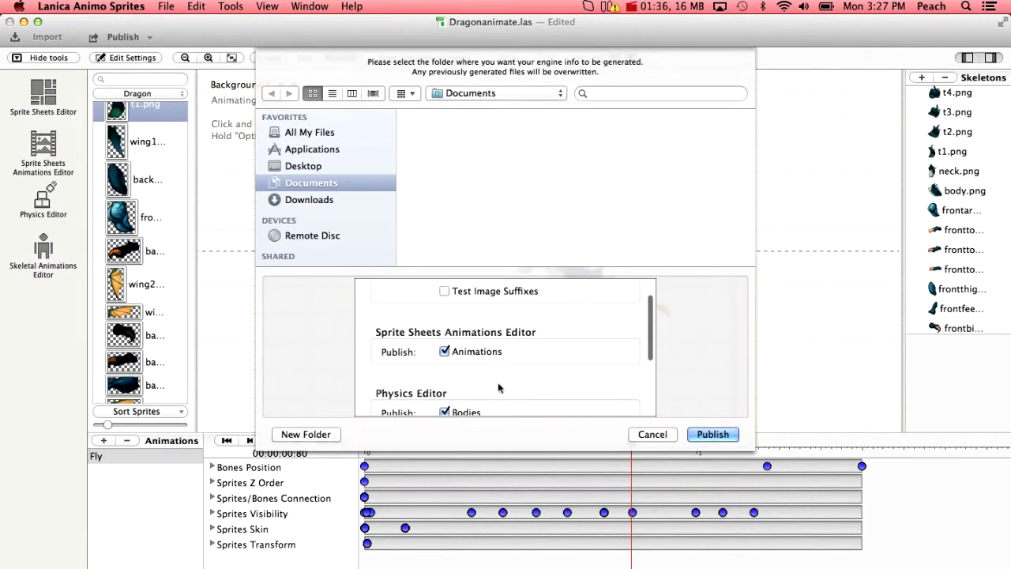
{"action": "scroll", "coordinate": [477, 364], "scroll_direction": "down", "scroll_amount": 5}
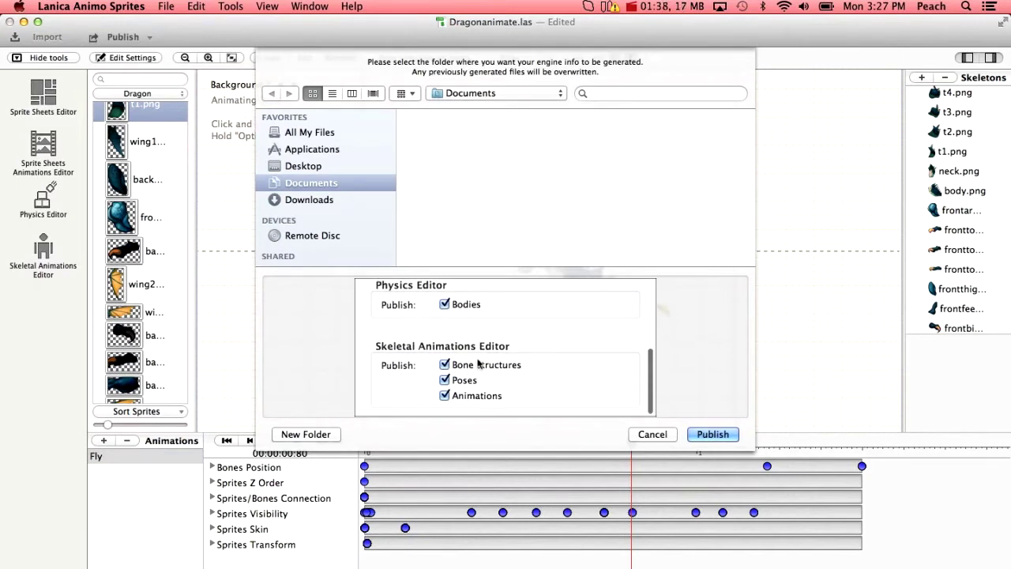
{"action": "scroll", "coordinate": [477, 364], "scroll_direction": "up", "scroll_amount": 3}
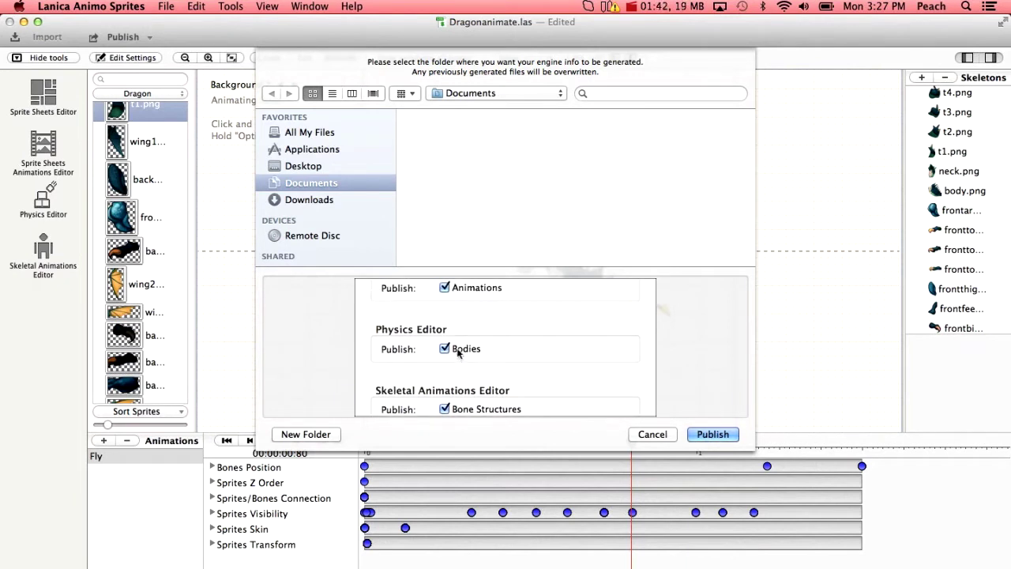
{"action": "scroll", "coordinate": [458, 352], "scroll_direction": "up", "scroll_amount": 1}
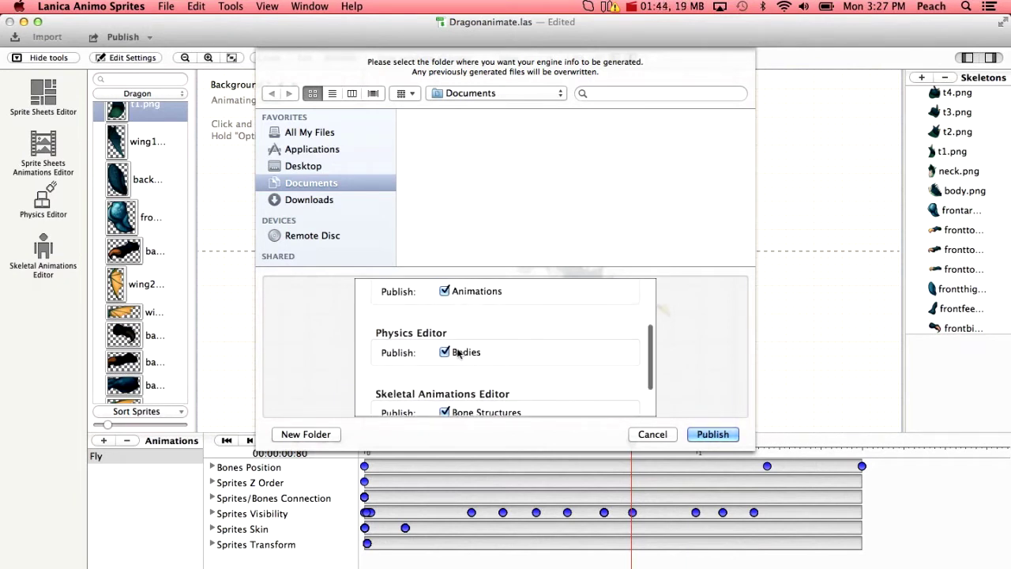
{"action": "scroll", "coordinate": [458, 353], "scroll_direction": "down", "scroll_amount": 3}
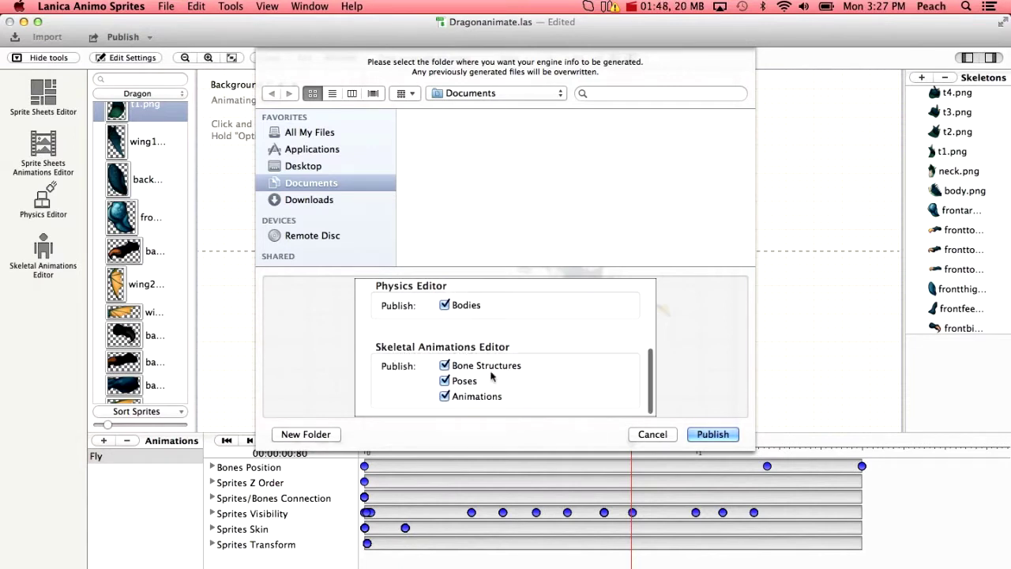
{"action": "scroll", "coordinate": [487, 407], "scroll_direction": "up", "scroll_amount": 5}
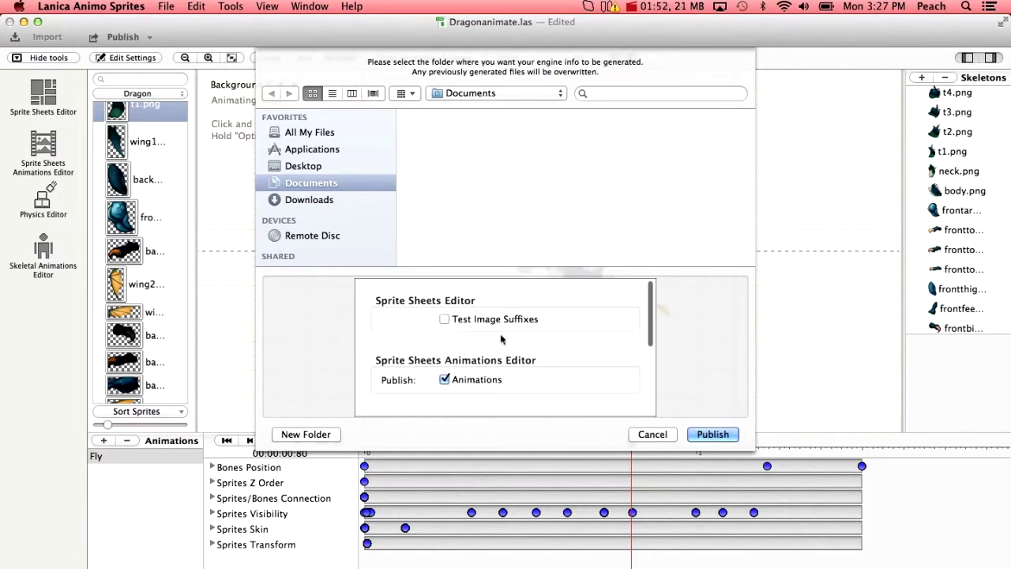
{"action": "left_click", "coordinate": [668, 435]}
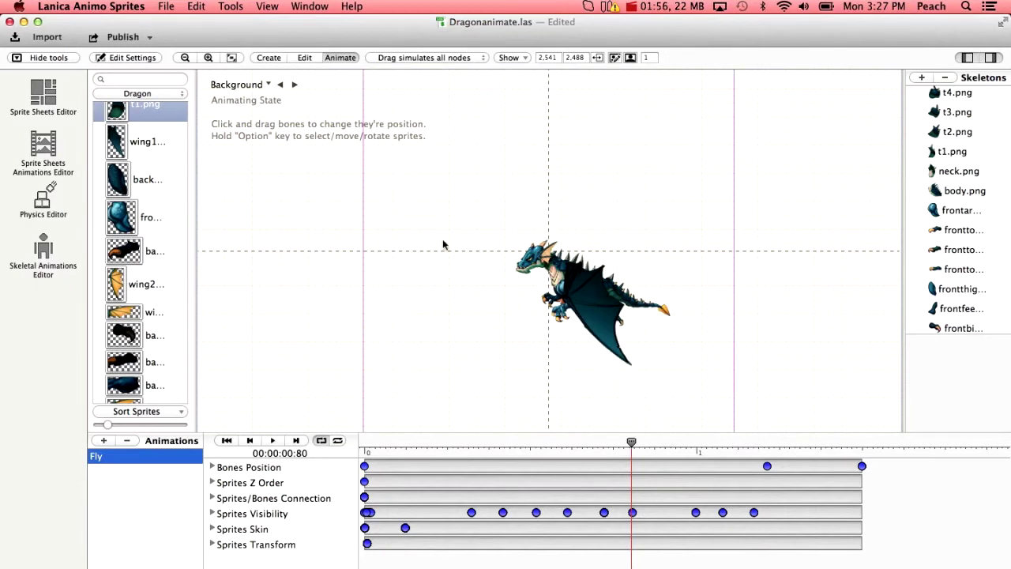
Minimize the sprite editor, review the dragon folder's sprite sheets and XML files, then launch Animo Code
{"action": "key", "text": "super+m"}
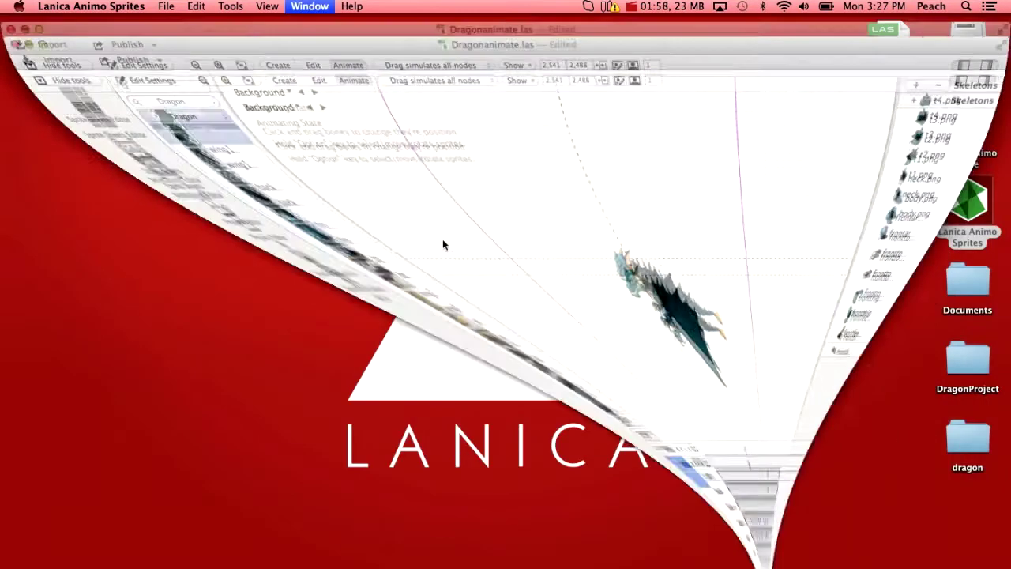
{"action": "double_click", "coordinate": [970, 443]}
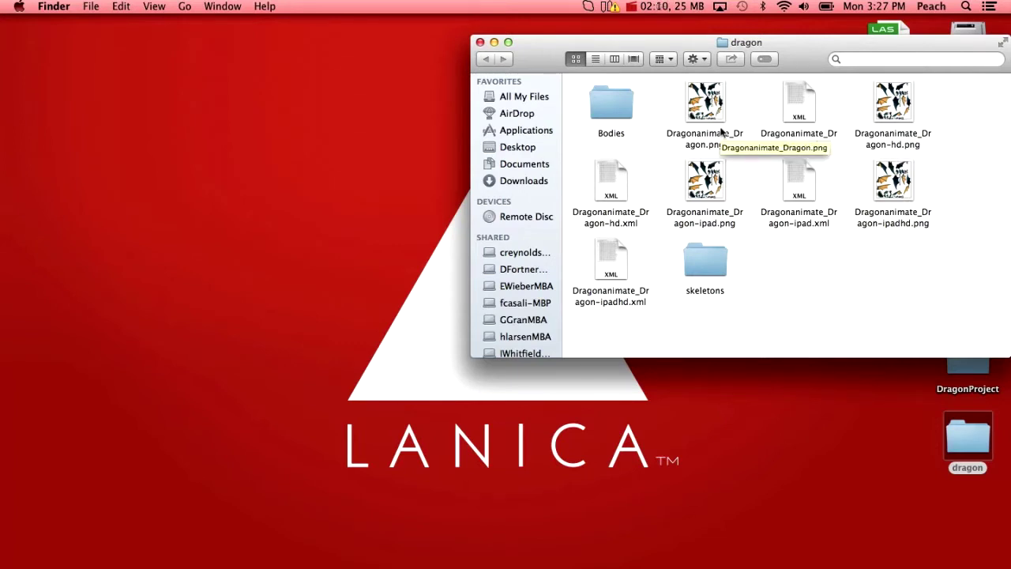
{"action": "left_click", "coordinate": [480, 41]}
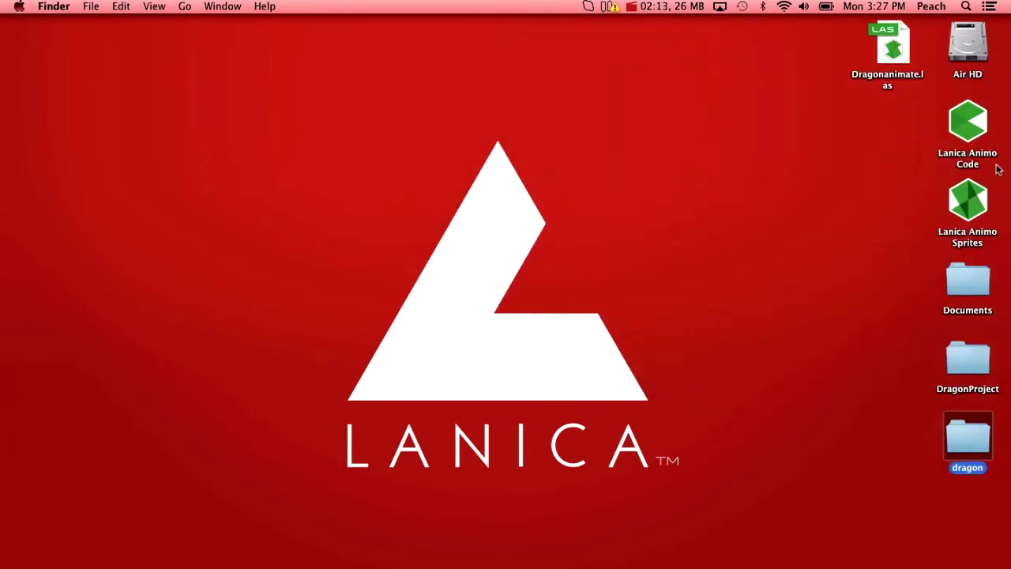
{"action": "double_click", "coordinate": [972, 115]}
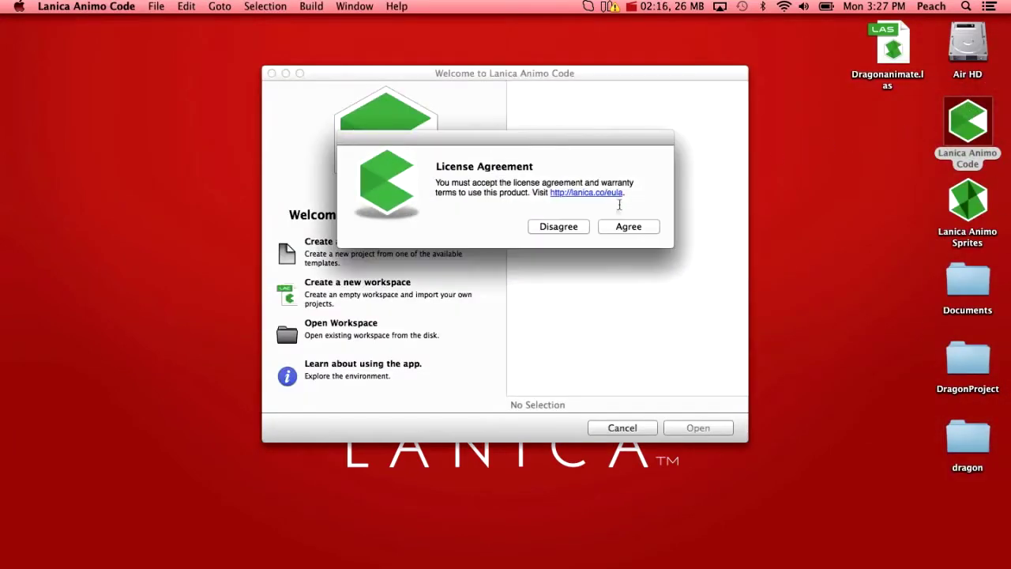
Accept the licence agreement, continue the trial, and create a new empty Untitled workspace
{"action": "left_click", "coordinate": [625, 226]}
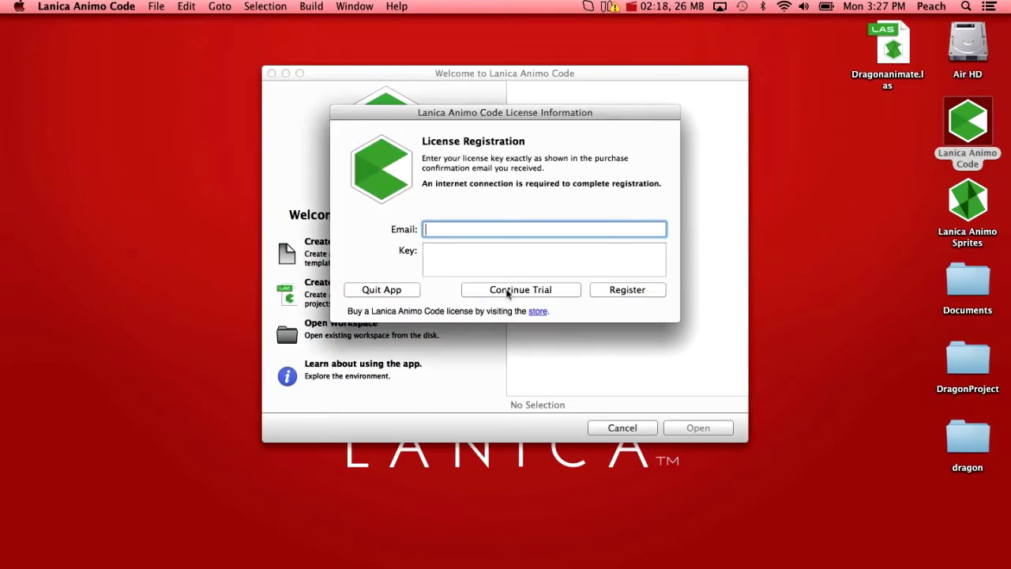
{"action": "left_click", "coordinate": [508, 290]}
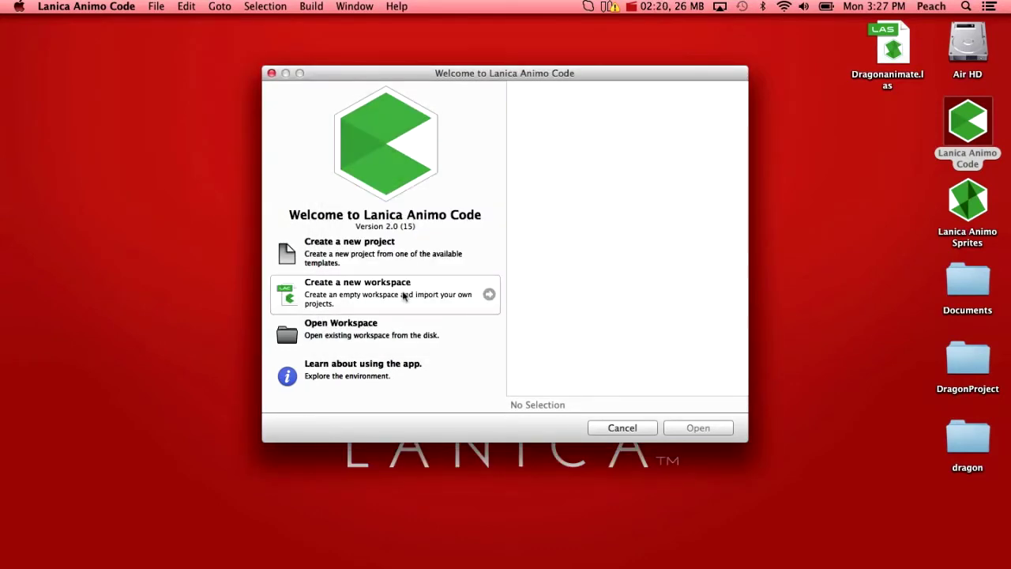
{"action": "left_click", "coordinate": [403, 295]}
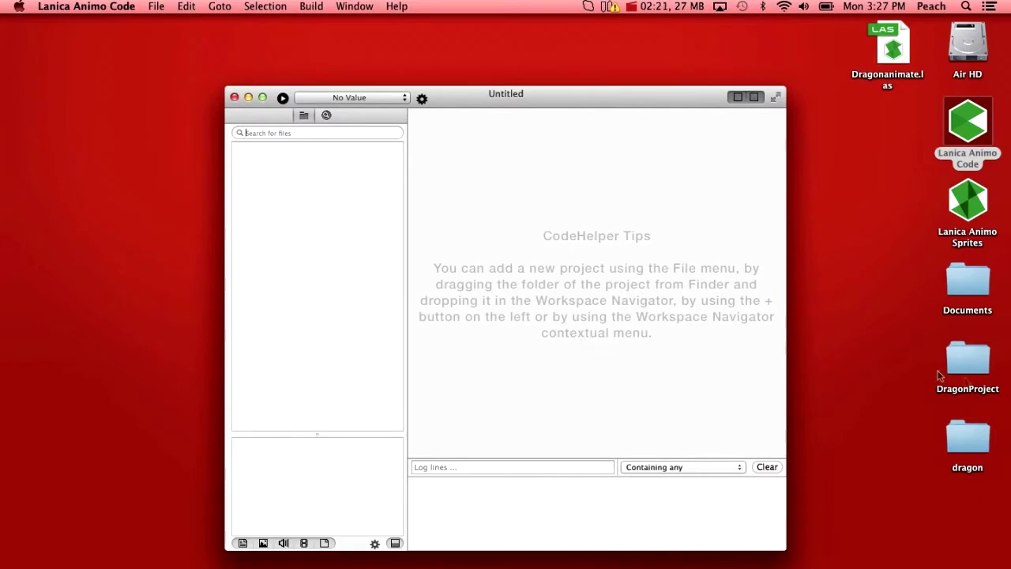
{"action": "left_click", "coordinate": [971, 364]}
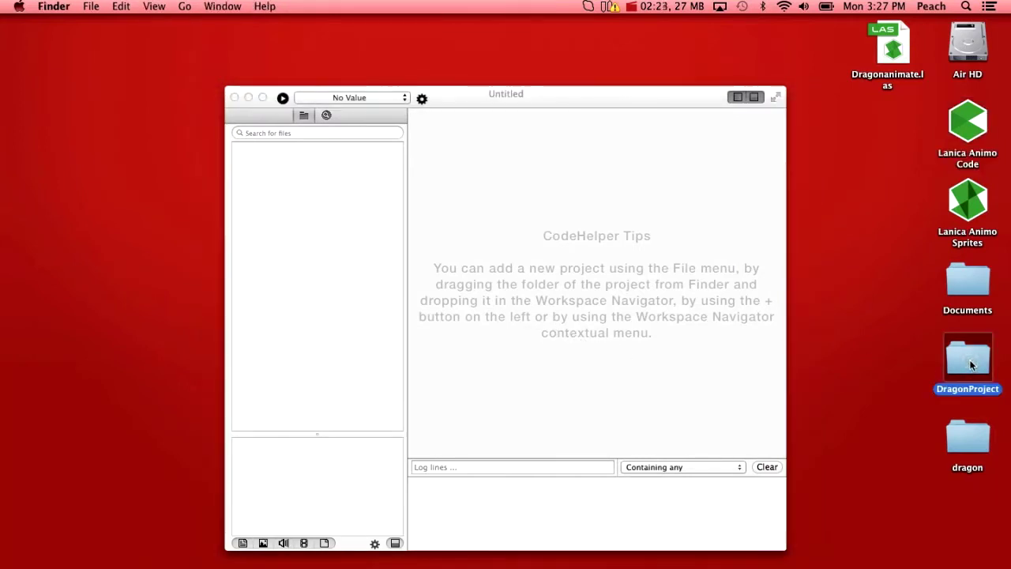
Drag the DragonProject folder into the Workspace Navigator and set it up as a Platino project
{"action": "left_click_drag", "start_coordinate": [968, 360], "coordinate": [348, 175]}
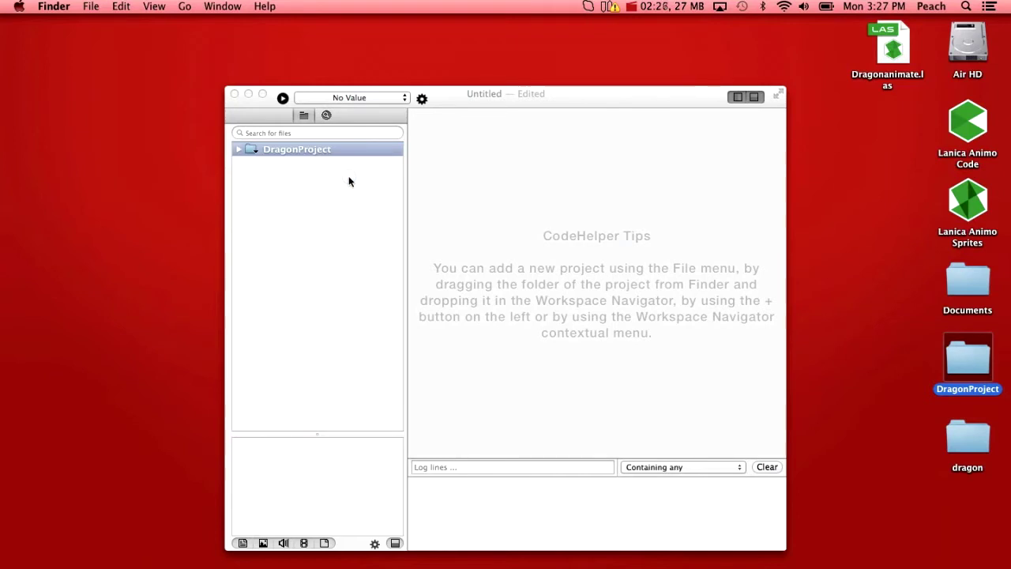
{"action": "left_click", "coordinate": [254, 148]}
{"action": "left_click", "coordinate": [263, 172]}
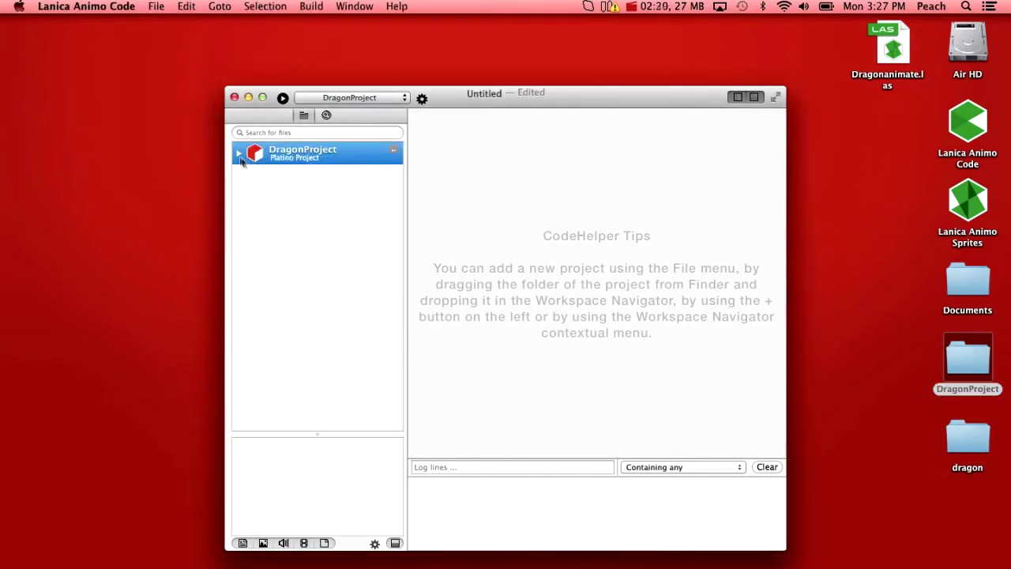
Expand DragonProject and its Resources folder to list app.js and the Skeleton test scripts
{"action": "left_click", "coordinate": [239, 154]}
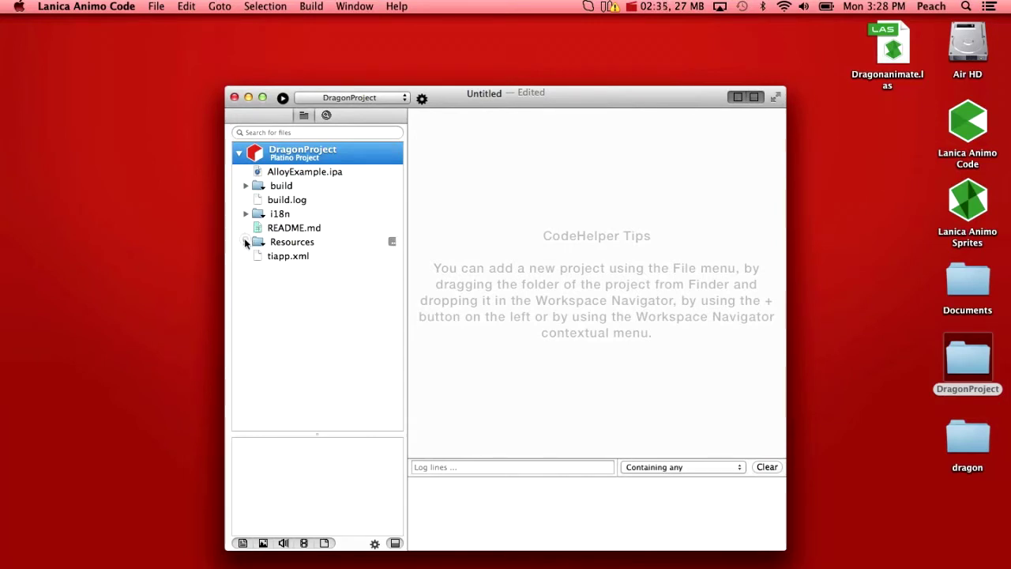
{"action": "left_click", "coordinate": [246, 241]}
{"action": "scroll", "coordinate": [393, 327], "scroll_direction": "down", "scroll_amount": 3}
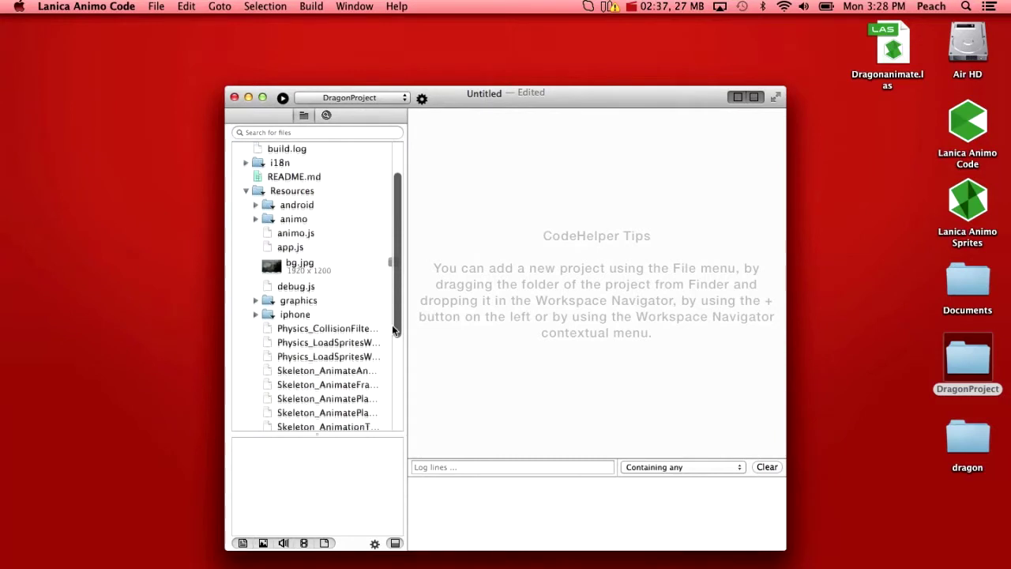
{"action": "scroll", "coordinate": [391, 324], "scroll_direction": "down", "scroll_amount": 2}
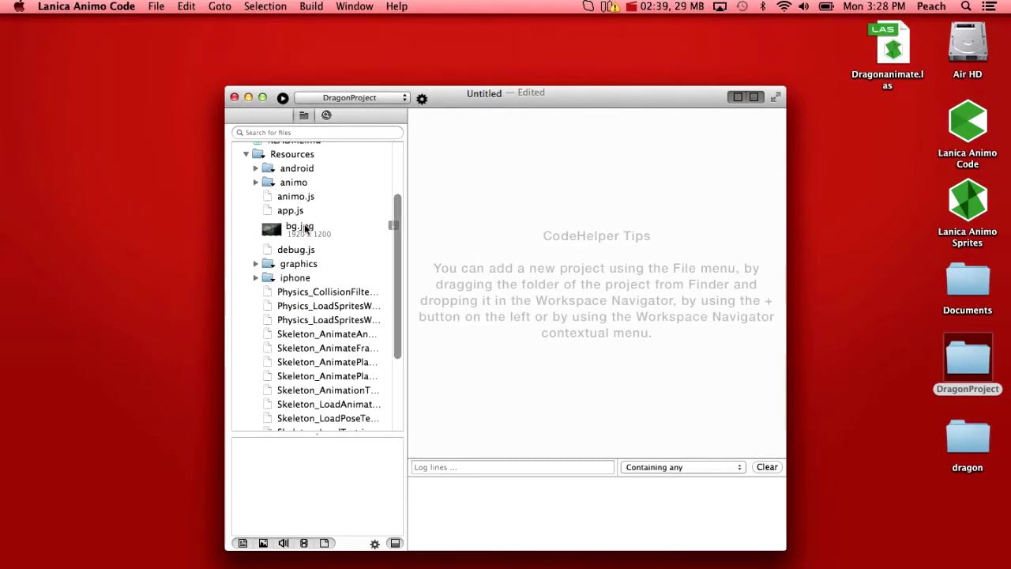
{"action": "scroll", "coordinate": [306, 226], "scroll_direction": "down", "scroll_amount": 4}
{"action": "scroll", "coordinate": [312, 360], "scroll_direction": "down", "scroll_amount": 2}
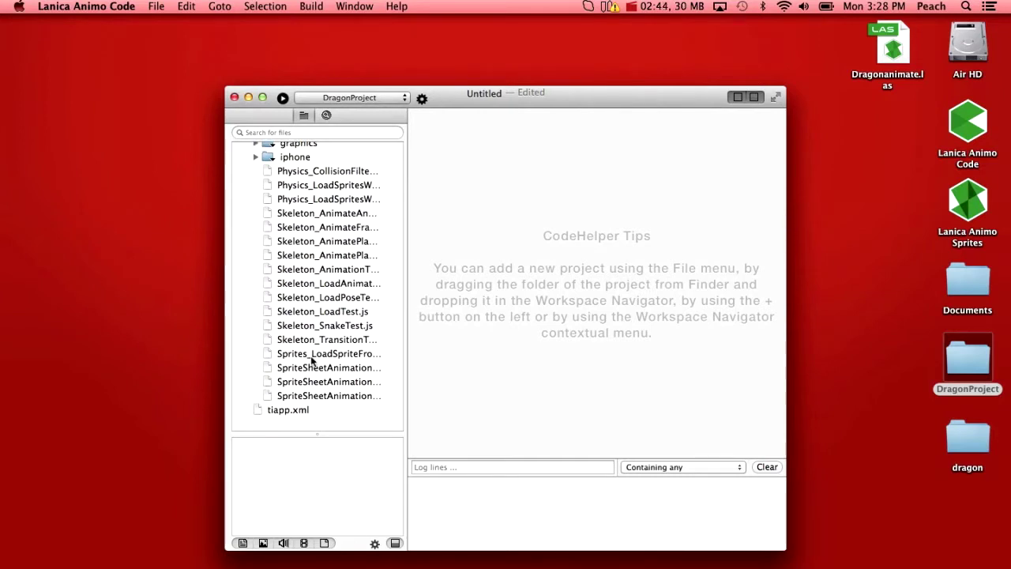
{"action": "scroll", "coordinate": [332, 359], "scroll_direction": "up", "scroll_amount": 5}
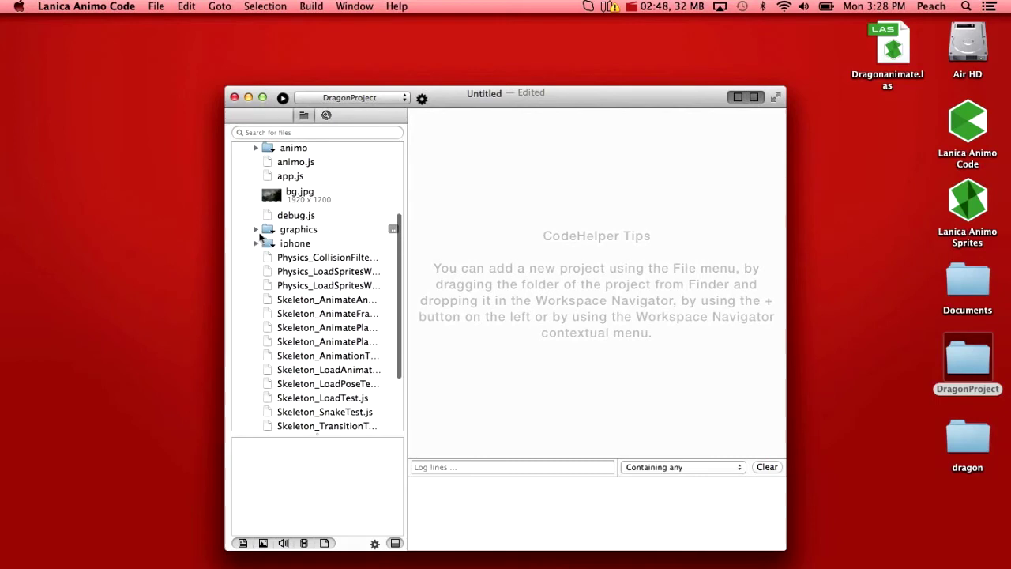
Expand the graphics folder to show Bodies, Dragonanimate images and skeletons, then open app.js
{"action": "left_click", "coordinate": [256, 230]}
{"action": "scroll", "coordinate": [316, 269], "scroll_direction": "down", "scroll_amount": 1}
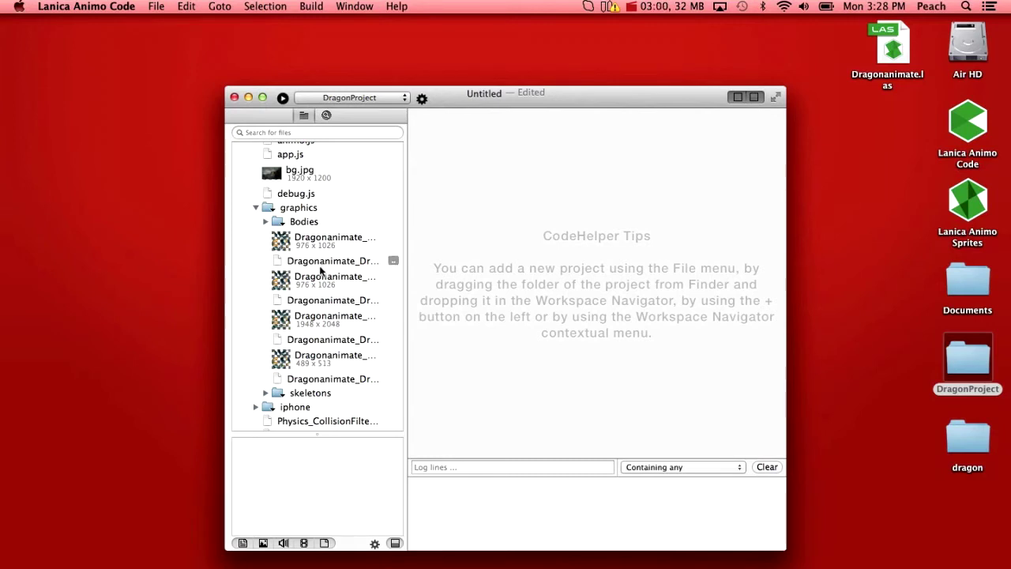
{"action": "left_click", "coordinate": [960, 444]}
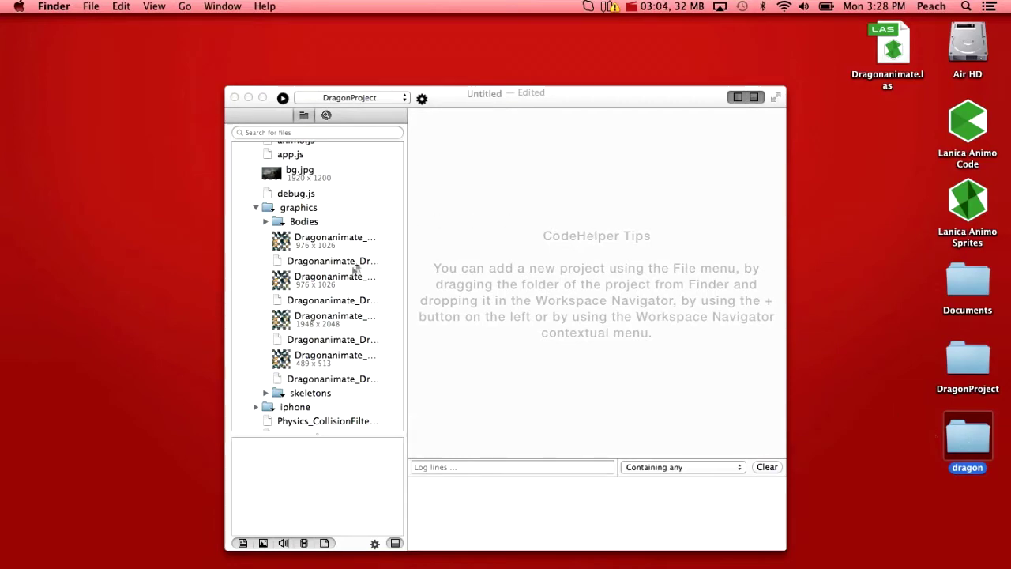
{"action": "scroll", "coordinate": [331, 253], "scroll_direction": "up", "scroll_amount": 5}
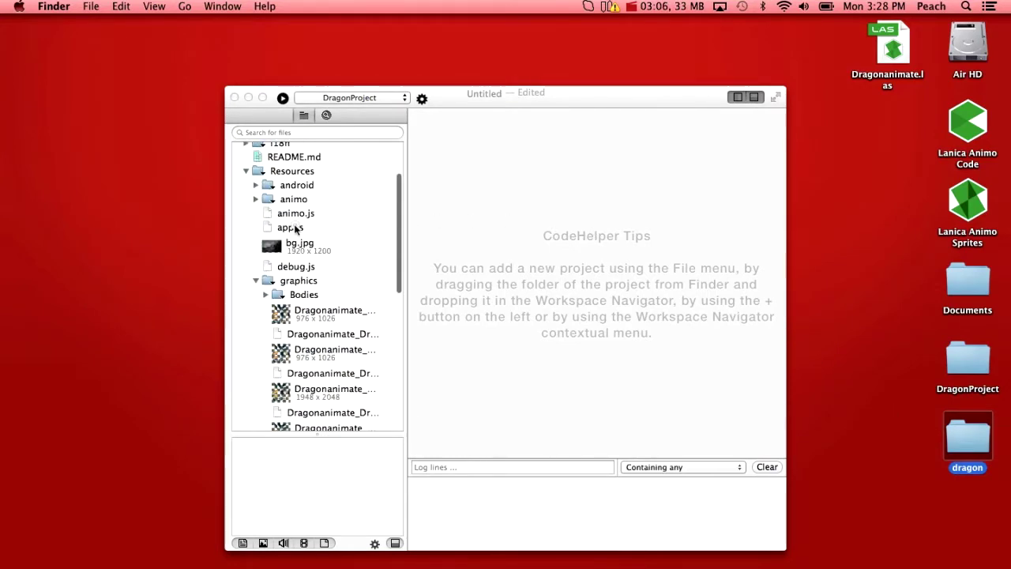
{"action": "left_click", "coordinate": [296, 229]}
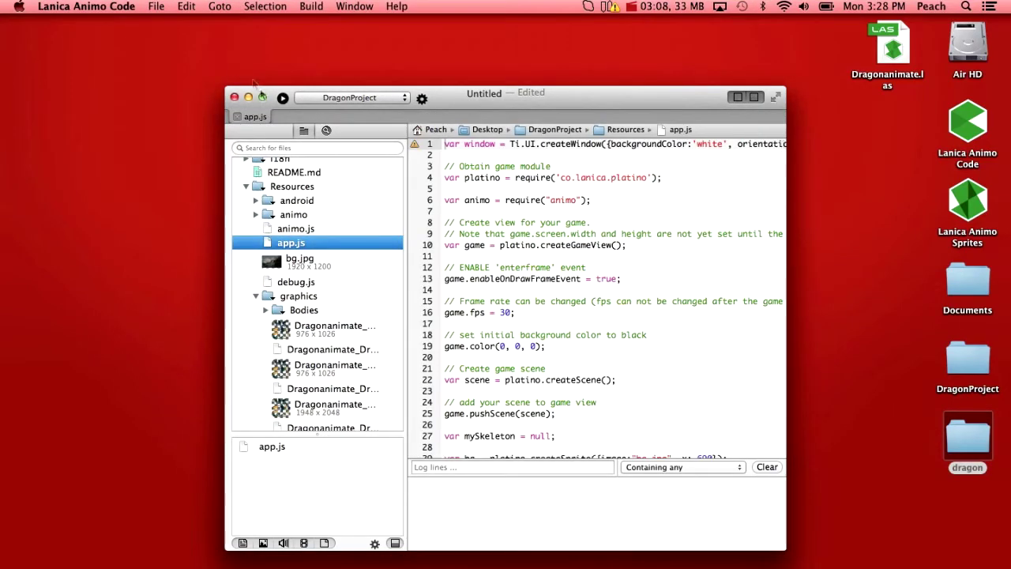
Maximize the editor and read app.js, which creates the Dragonanimate_Dragon skeleton and plays Fly
{"action": "left_click", "coordinate": [263, 97]}
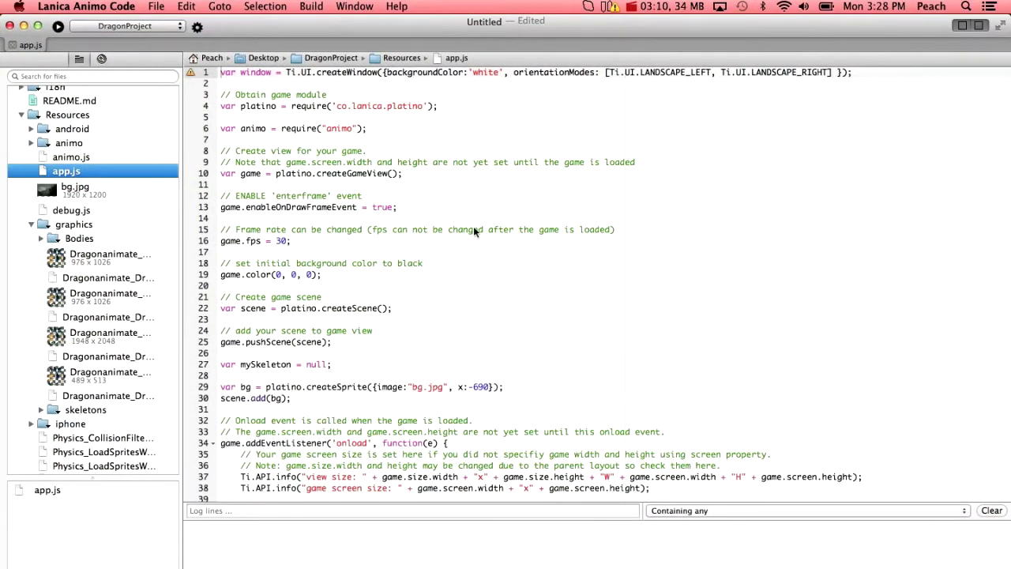
{"action": "scroll", "coordinate": [473, 229], "scroll_direction": "down", "scroll_amount": 5}
{"action": "scroll", "coordinate": [473, 226], "scroll_direction": "down", "scroll_amount": 1}
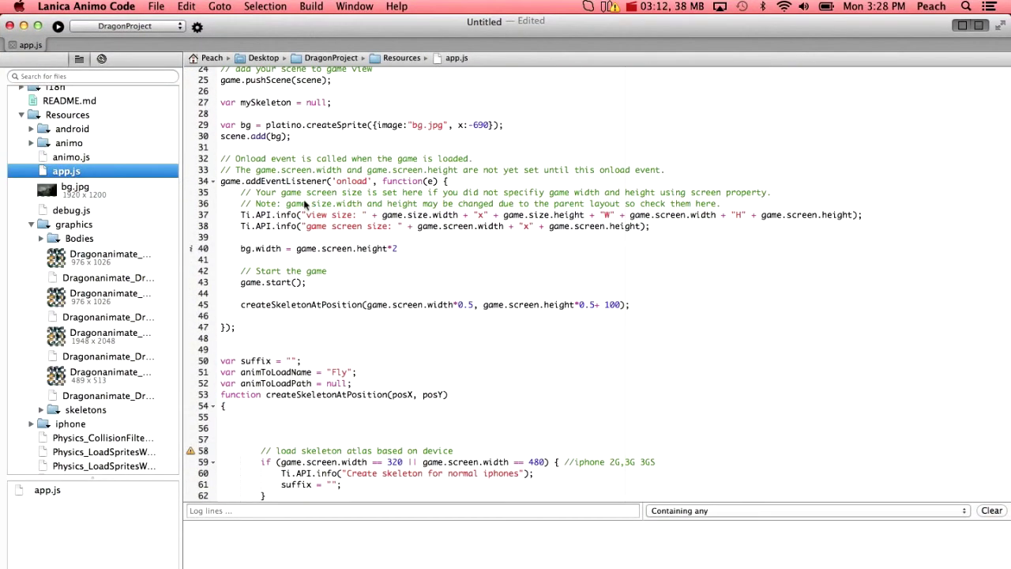
{"action": "scroll", "coordinate": [304, 203], "scroll_direction": "down", "scroll_amount": 10}
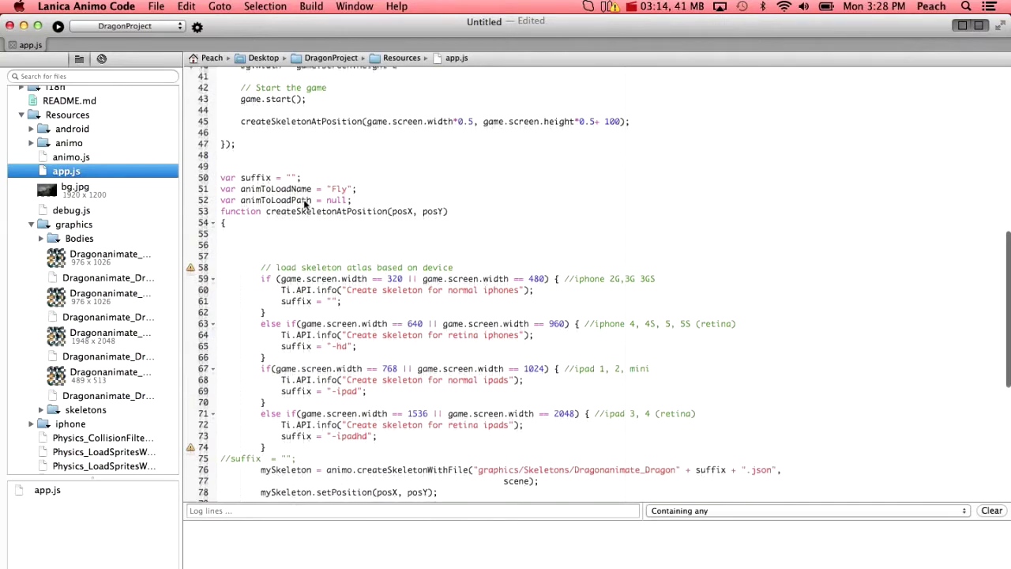
{"action": "scroll", "coordinate": [304, 204], "scroll_direction": "up", "scroll_amount": 4}
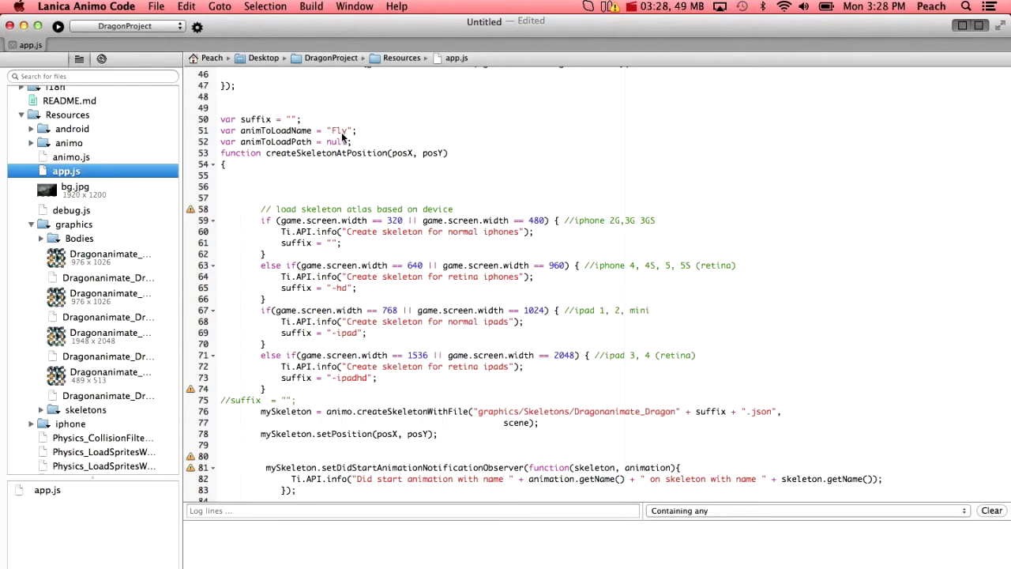
{"action": "scroll", "coordinate": [347, 158], "scroll_direction": "down", "scroll_amount": 8}
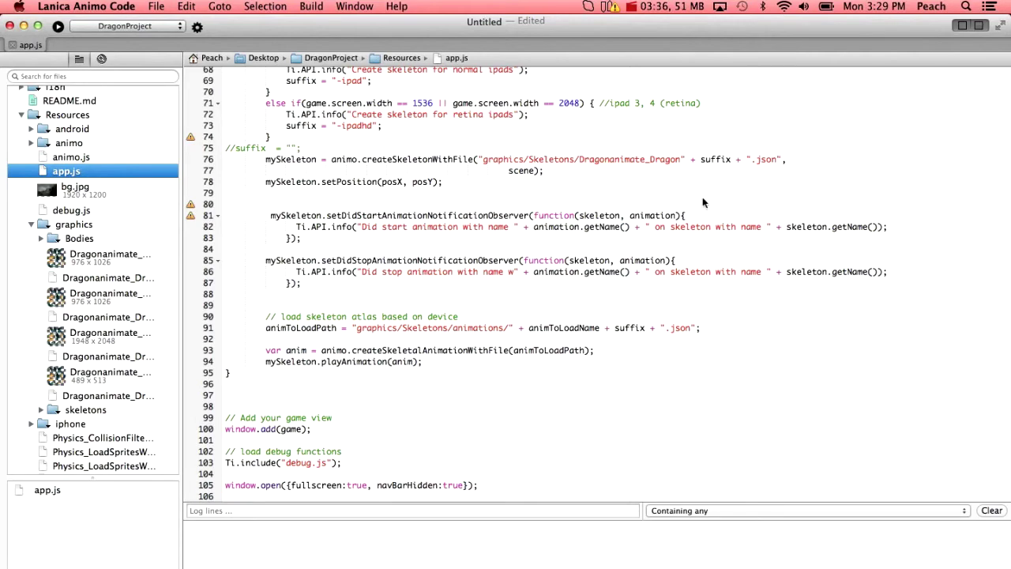
{"action": "scroll", "coordinate": [486, 184], "scroll_direction": "up", "scroll_amount": 5}
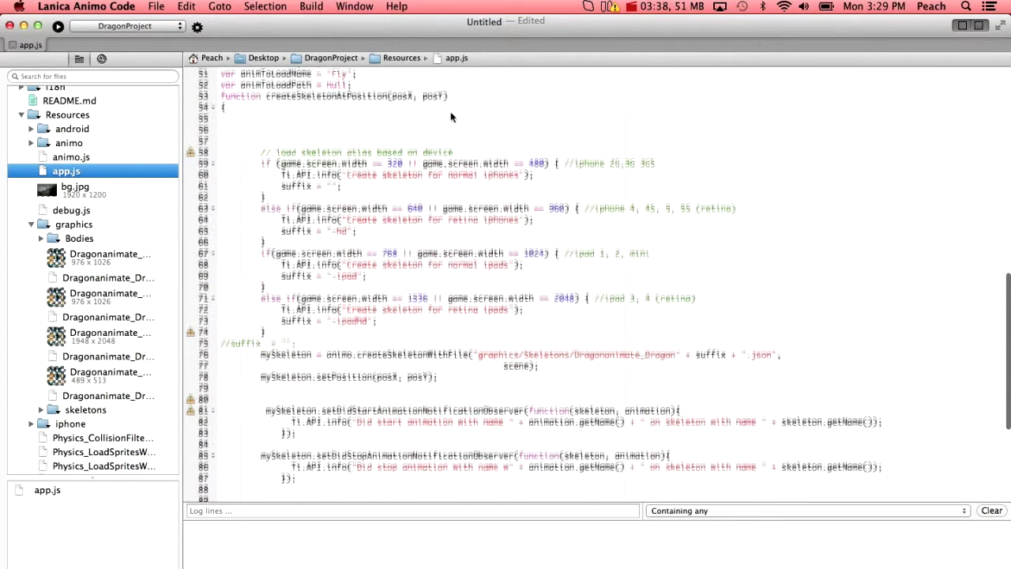
{"action": "scroll", "coordinate": [486, 184], "scroll_direction": "down", "scroll_amount": 5}
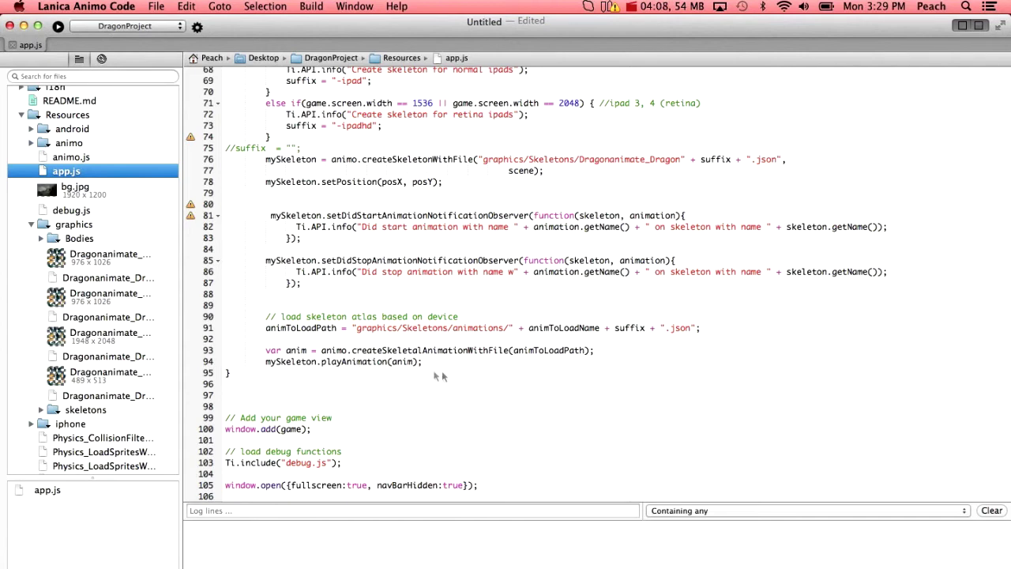
Tick the Platino Android Module in the new-modules notice, confirm with OK, and run DragonProject
{"action": "left_click", "coordinate": [58, 27]}
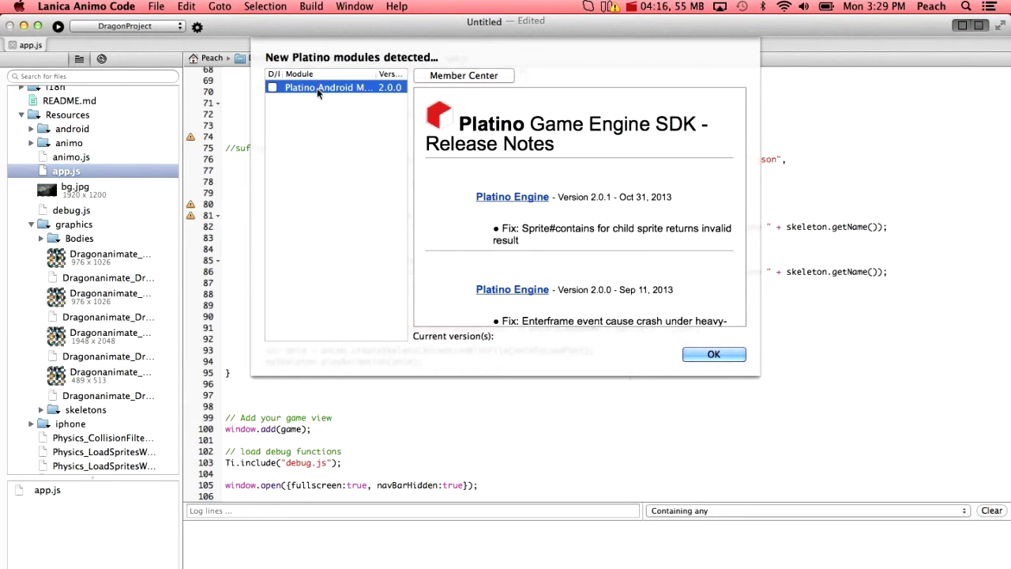
{"action": "left_click", "coordinate": [271, 88]}
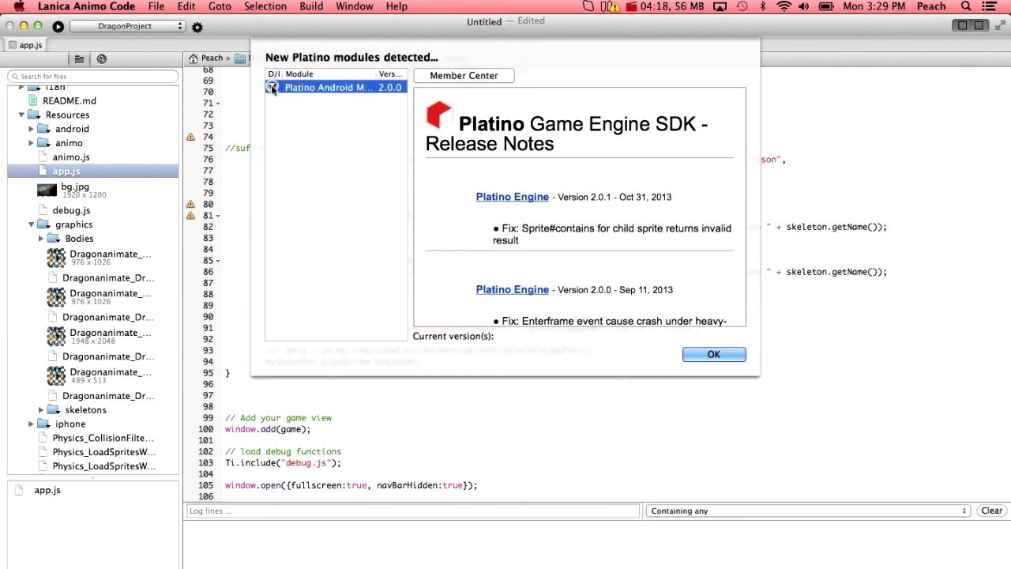
{"action": "left_click", "coordinate": [713, 355]}
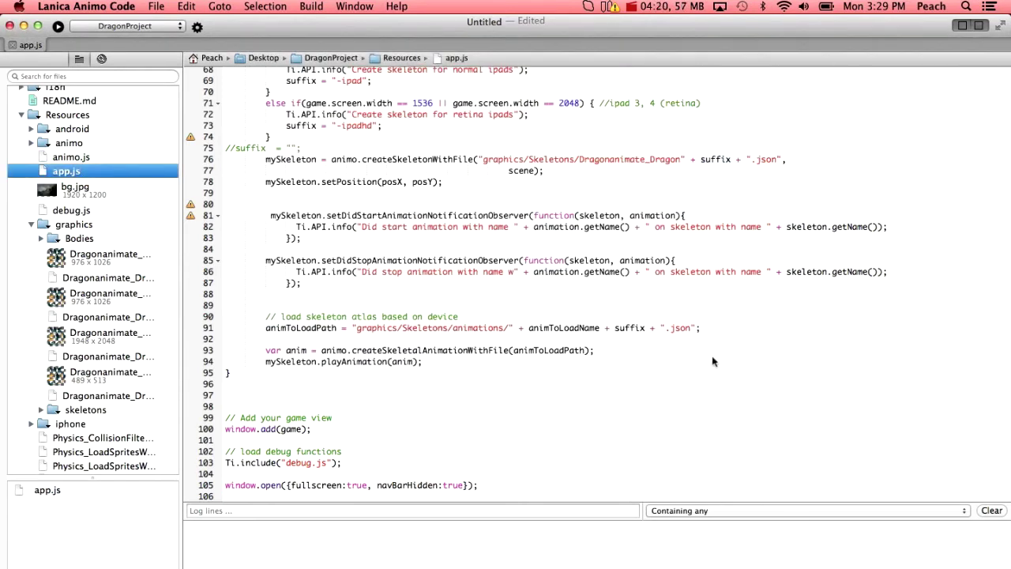
{"action": "left_click", "coordinate": [57, 26]}
Shrink the editor and move the iOS Simulator into view to watch the dragon fly over the castle
{"action": "left_click", "coordinate": [38, 26]}
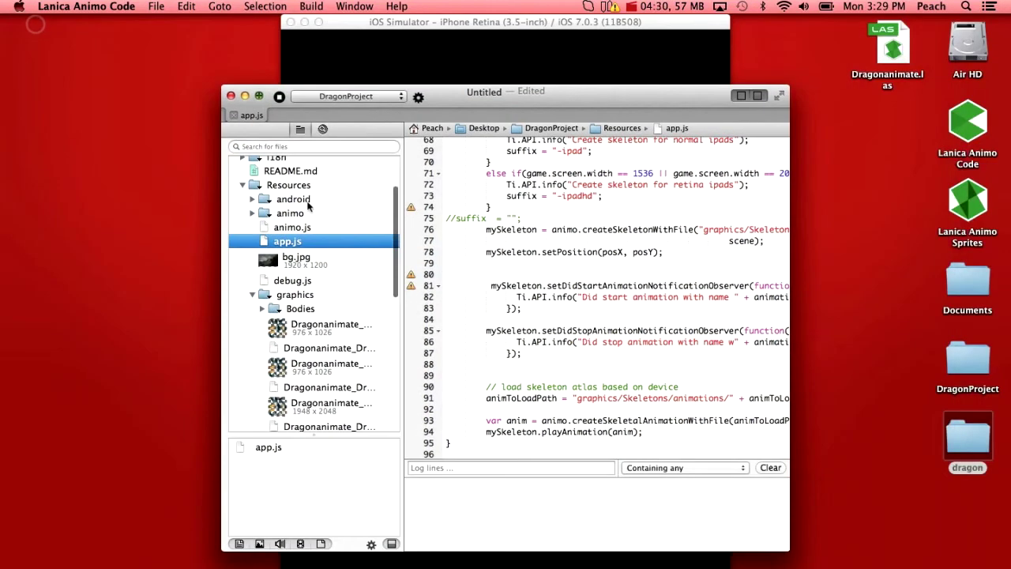
{"action": "left_click", "coordinate": [478, 75]}
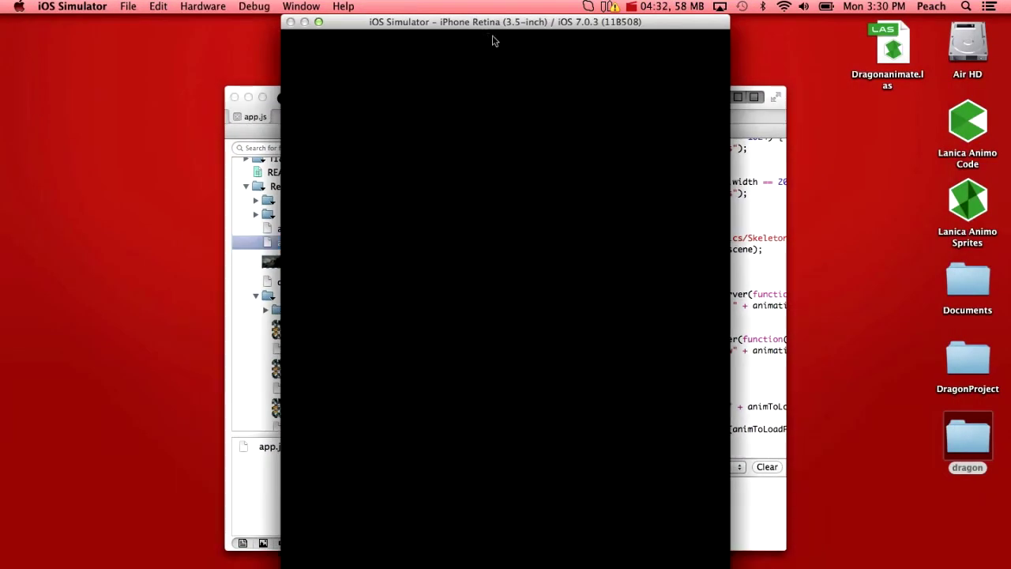
{"action": "left_click_drag", "start_coordinate": [477, 24], "coordinate": [234, 24]}
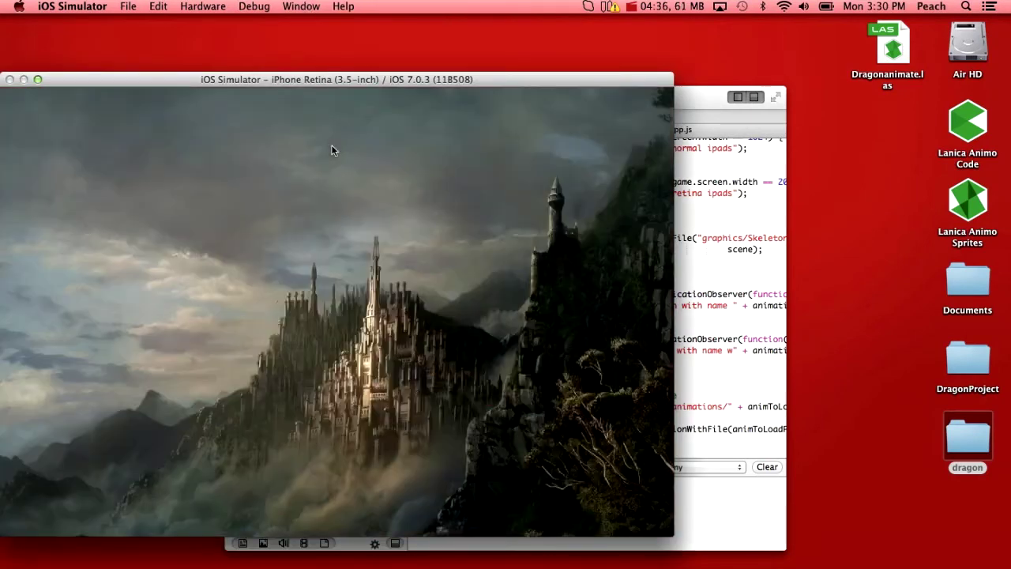
{"action": "left_click_drag", "start_coordinate": [312, 79], "coordinate": [404, 70]}
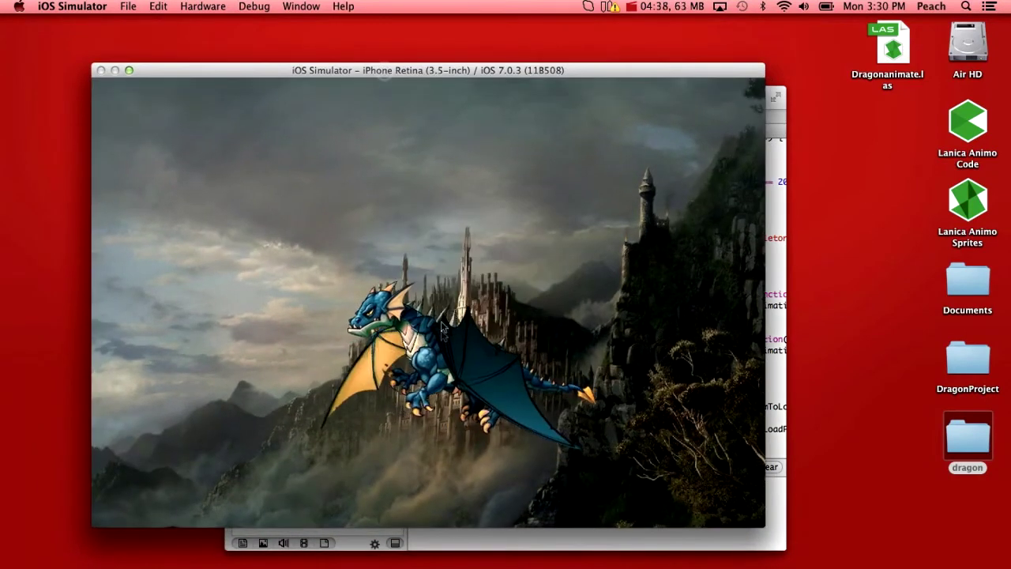